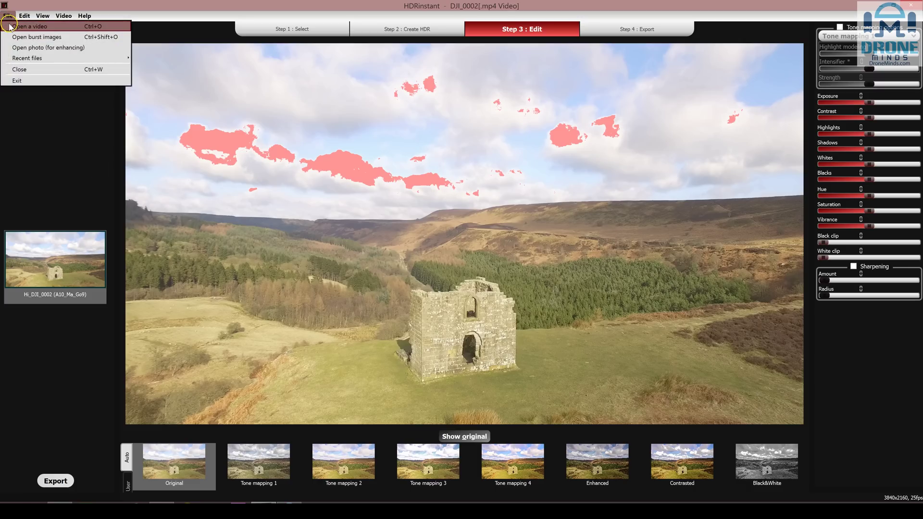
- Reopen DJI_0002.mp4 from the File menu, discarding the previous unsaved edit
left_click(9, 26)
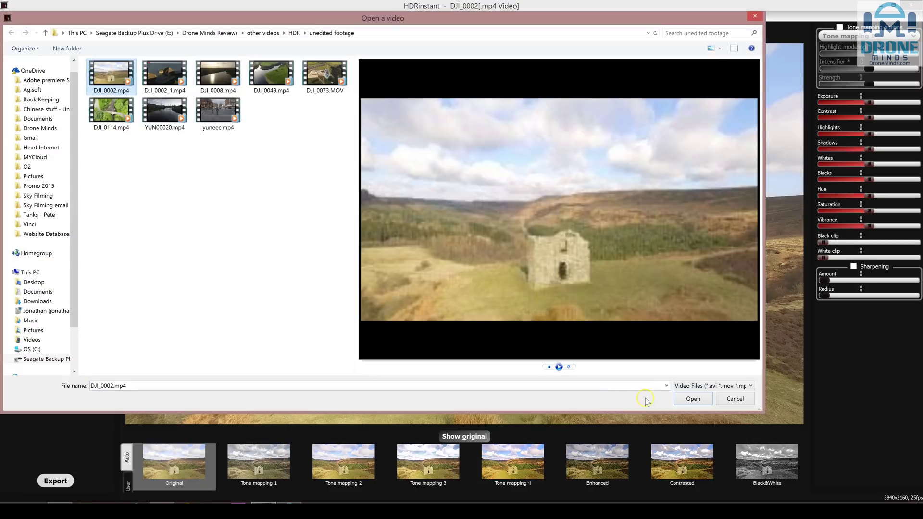
left_click(692, 397)
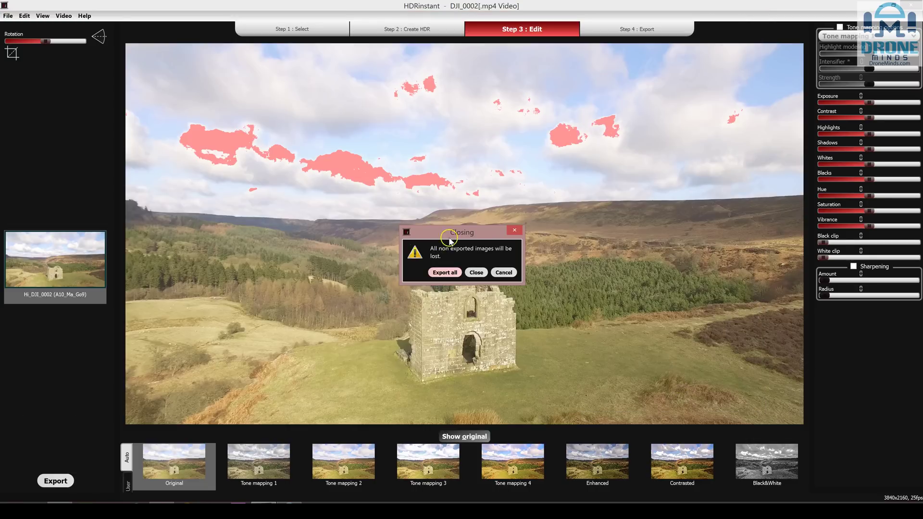
left_click(476, 272)
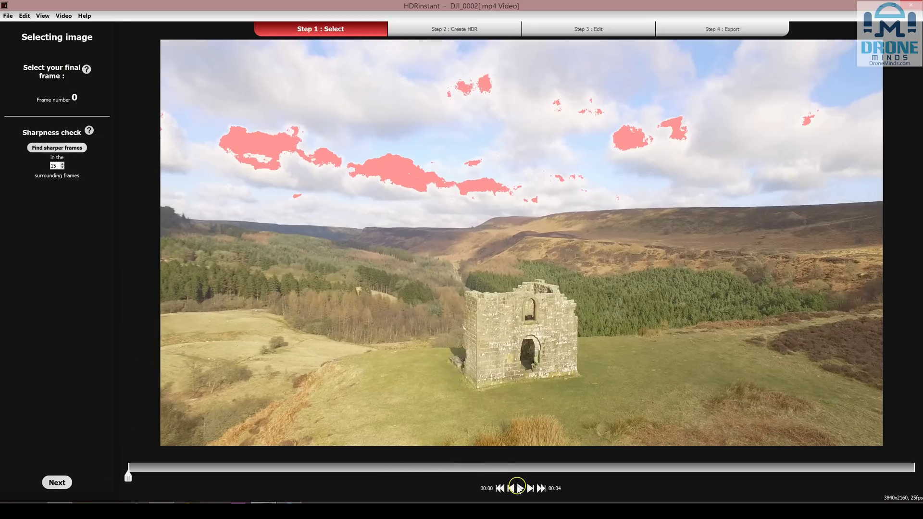
- Preview the castle clip, scrub to frame 8, and search nearby frames for sharper candidates
left_click(520, 489)
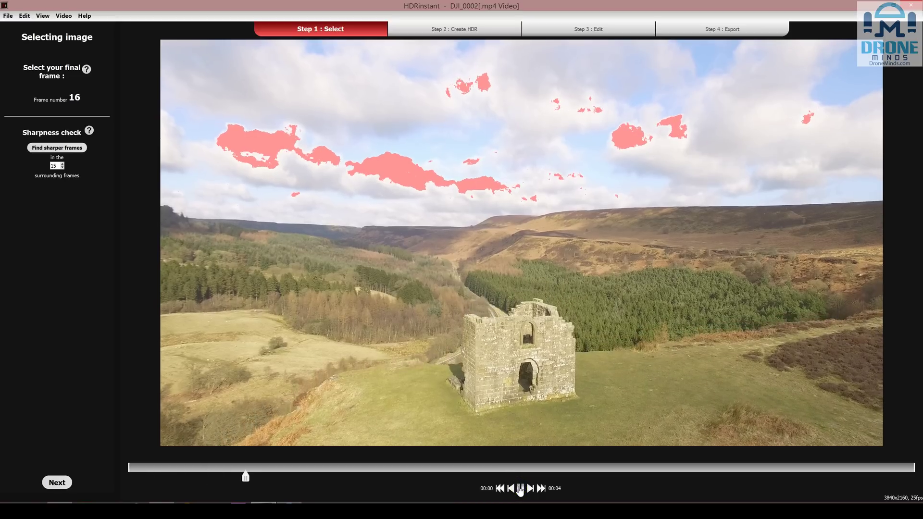
left_click(520, 489)
left_click_drag(288, 477, 187, 477)
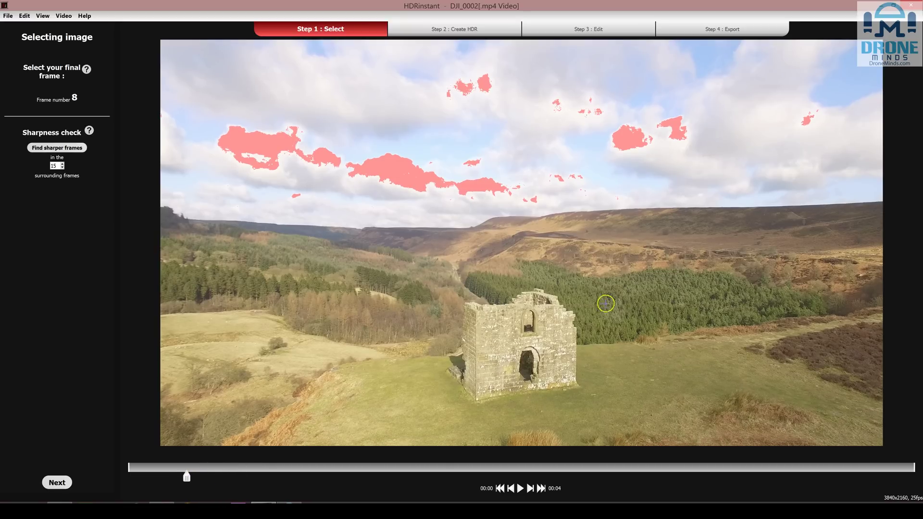
left_click(63, 148)
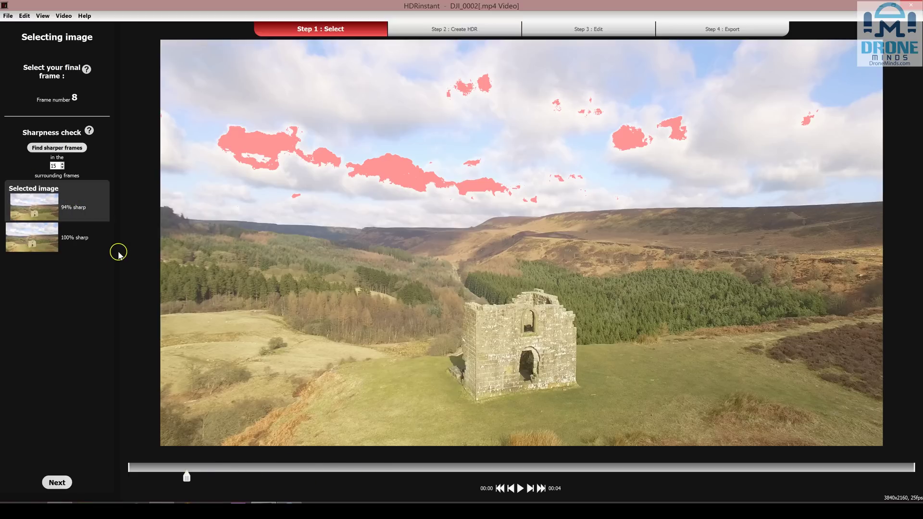
- Stack 5 frames before and after frame 8 and compute the HDR at Optimal quality
left_click(55, 482)
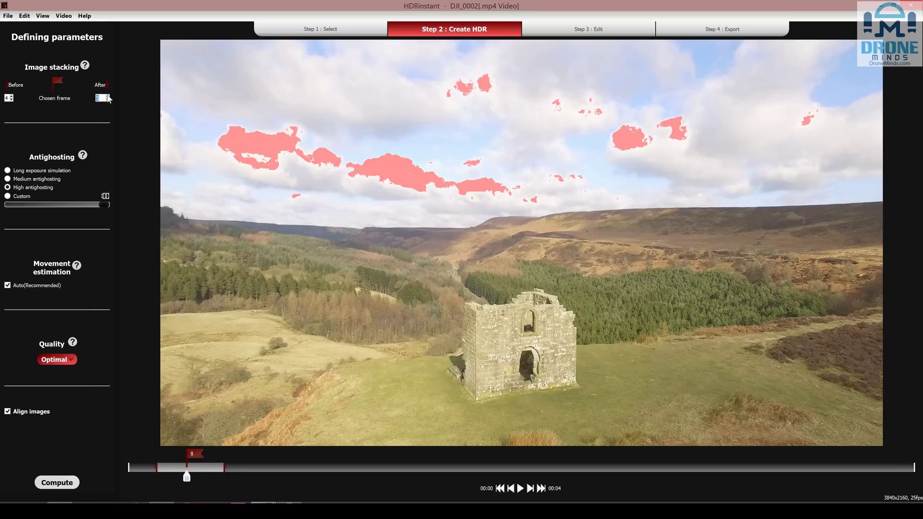
left_click(109, 100)
left_click(54, 104)
left_click(59, 361)
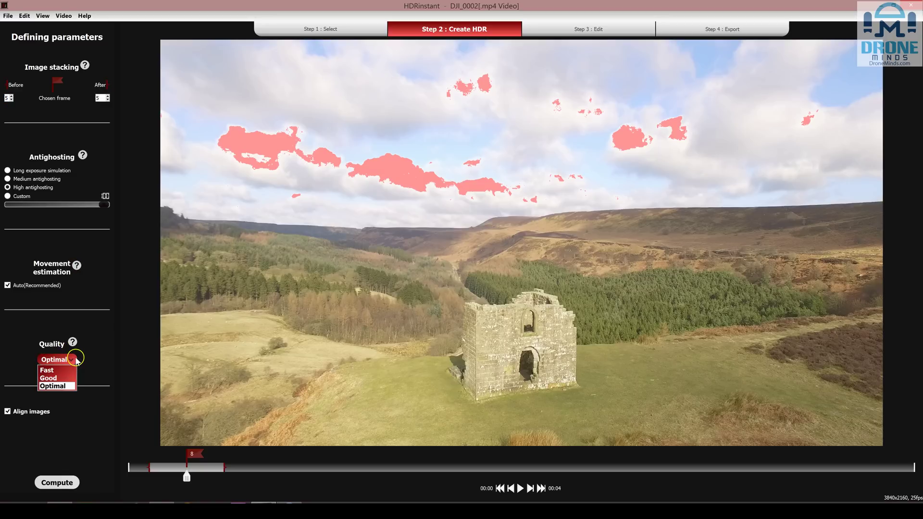
left_click(55, 386)
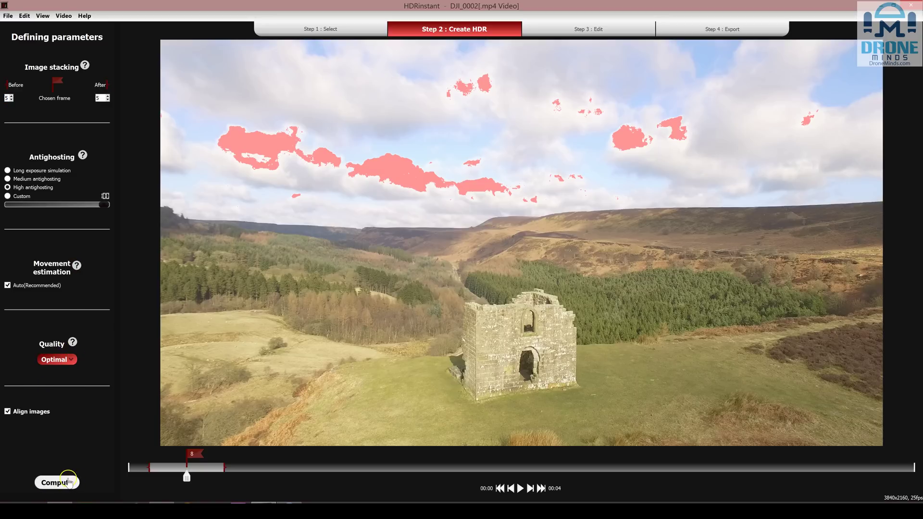
left_click(55, 483)
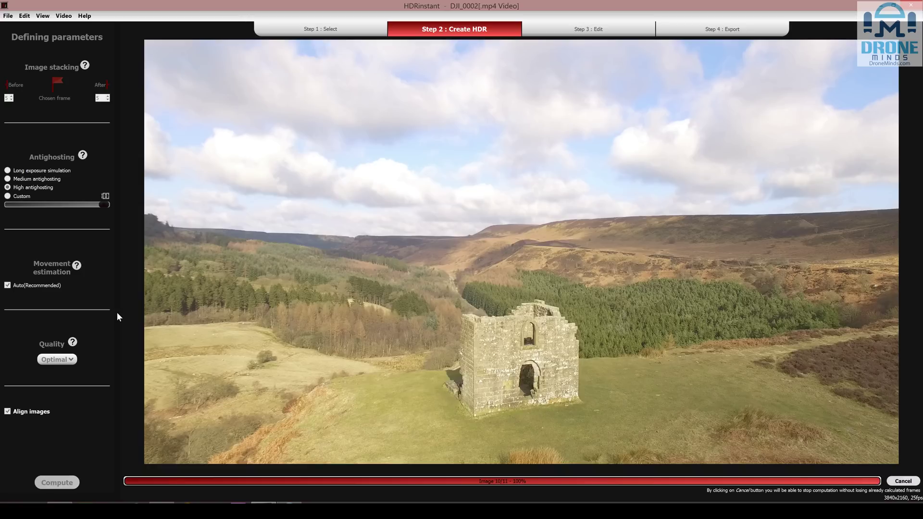
- Save the merged castle image as a JPEG in the HDR > before-hdr-pics folder
left_click(487, 288)
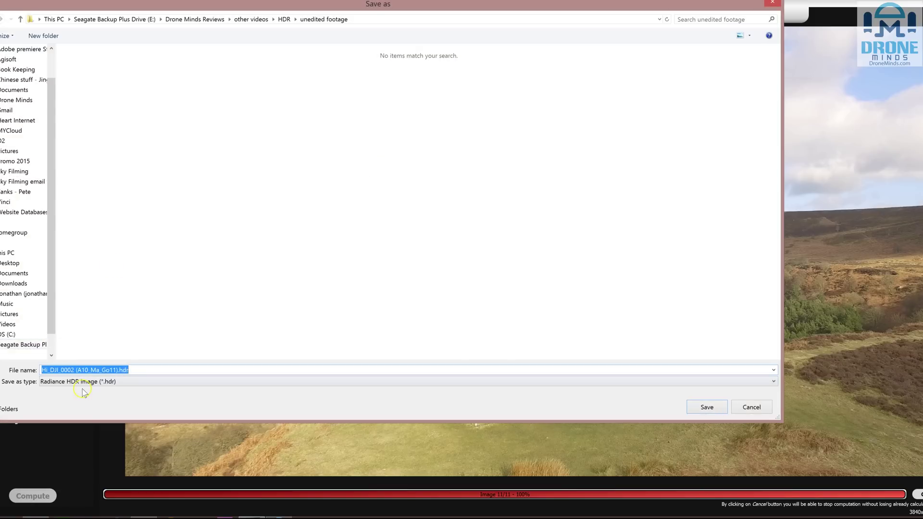
left_click(63, 382)
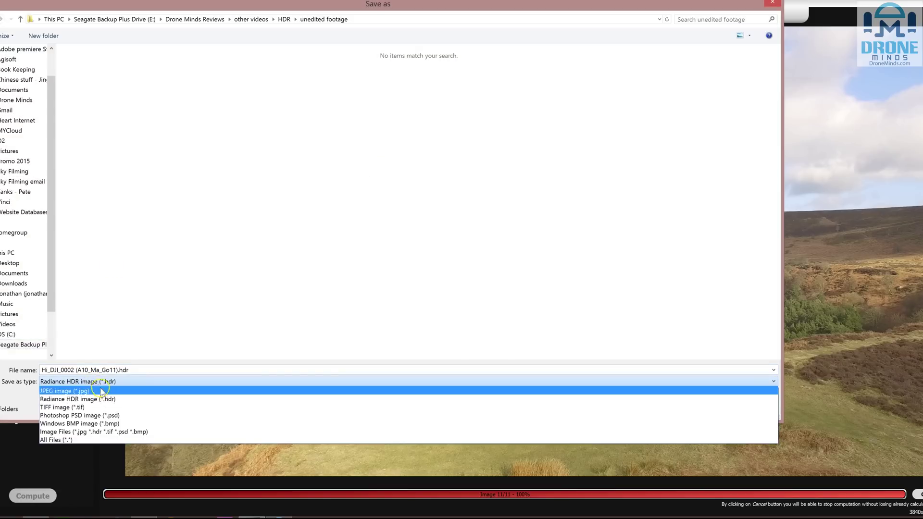
left_click(84, 392)
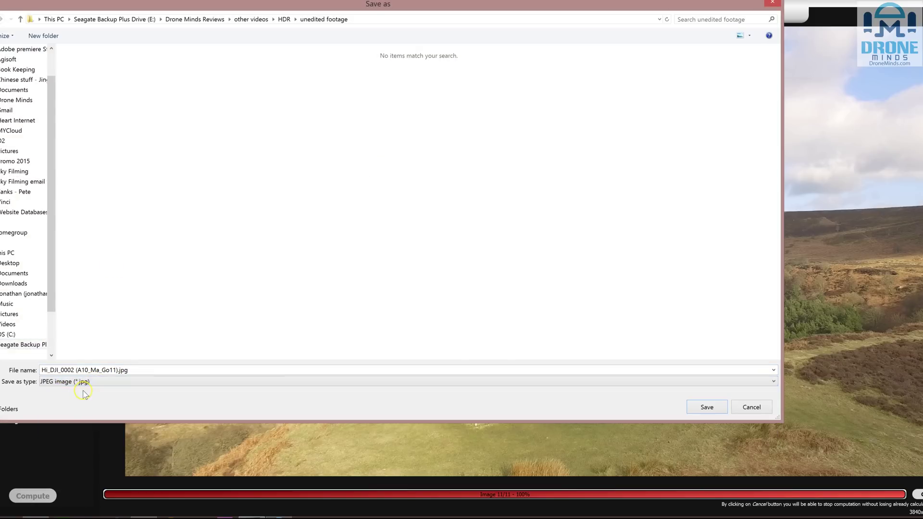
left_click(284, 19)
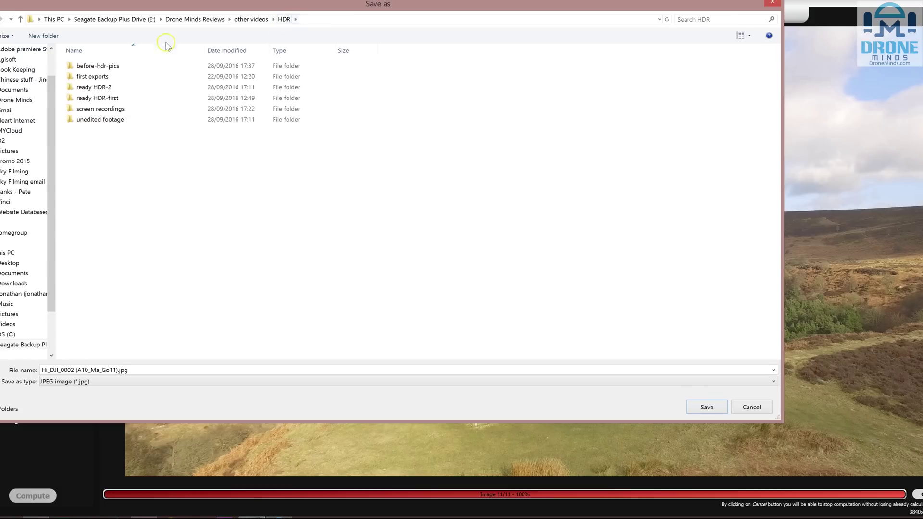
double_click(124, 66)
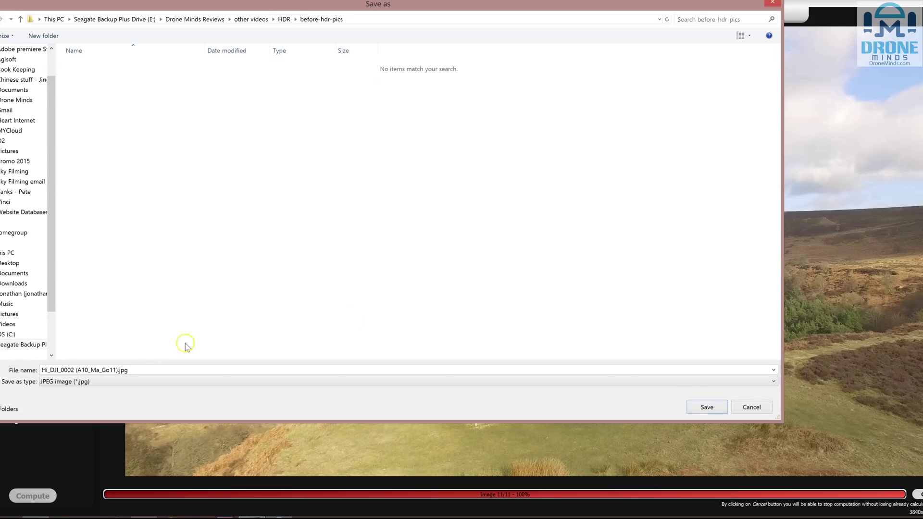
left_click(705, 407)
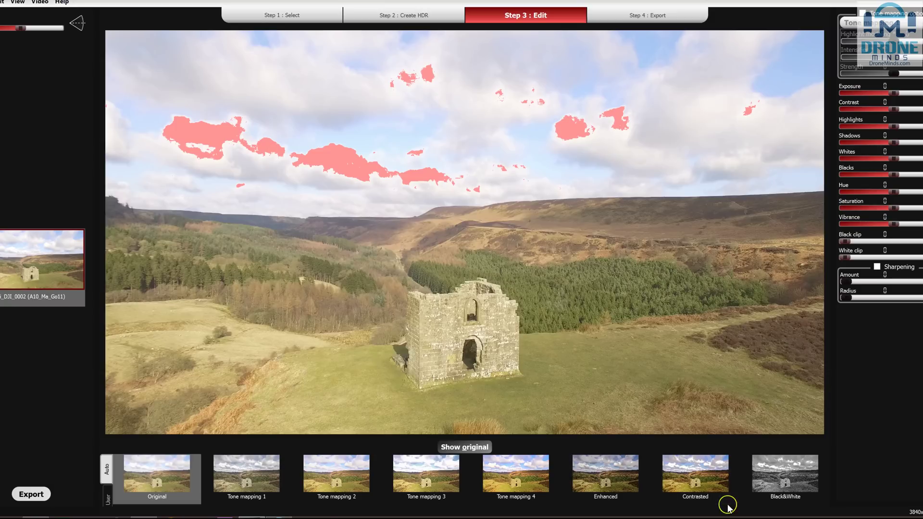
- Check the User presets, then apply the built-in Tone mapping 1 look
left_click(109, 503)
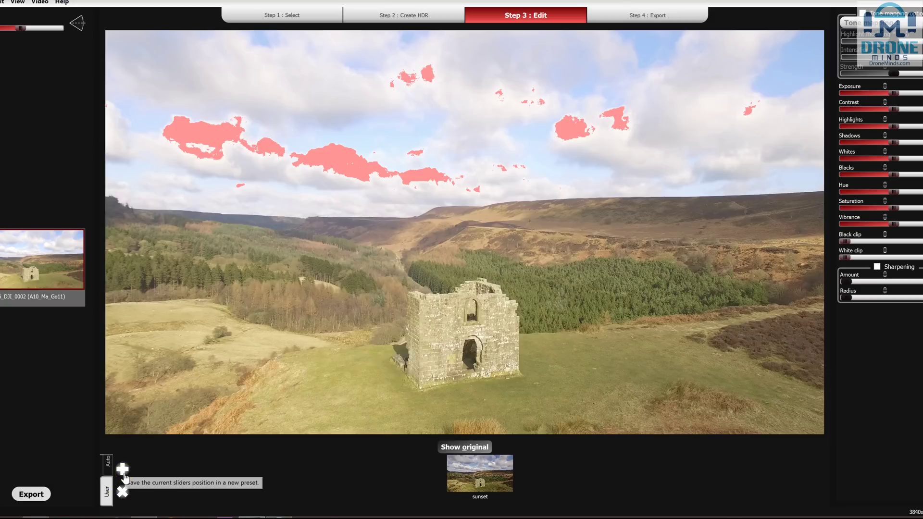
left_click(106, 468)
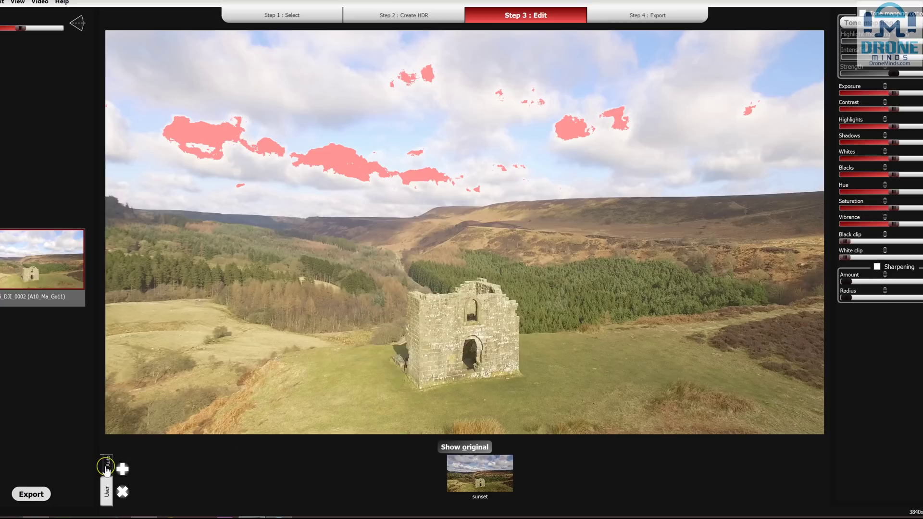
left_click(107, 493)
left_click(108, 464)
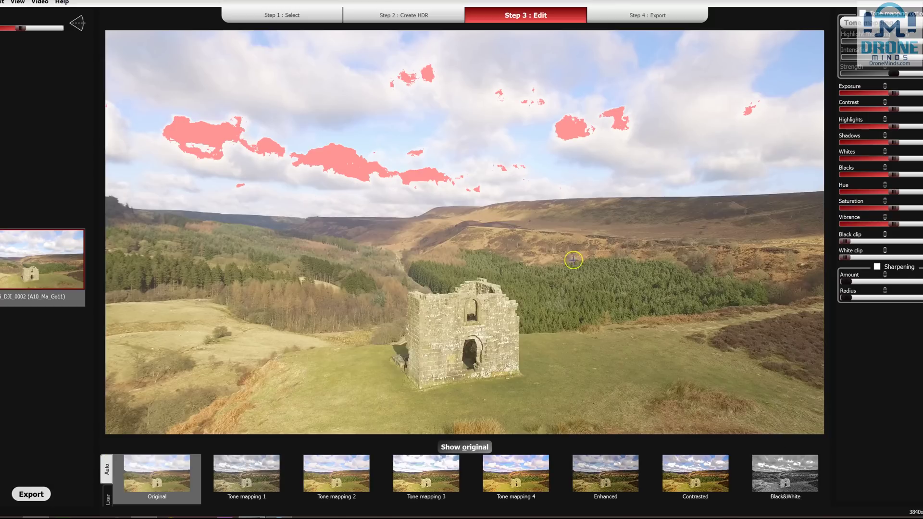
left_click(260, 490)
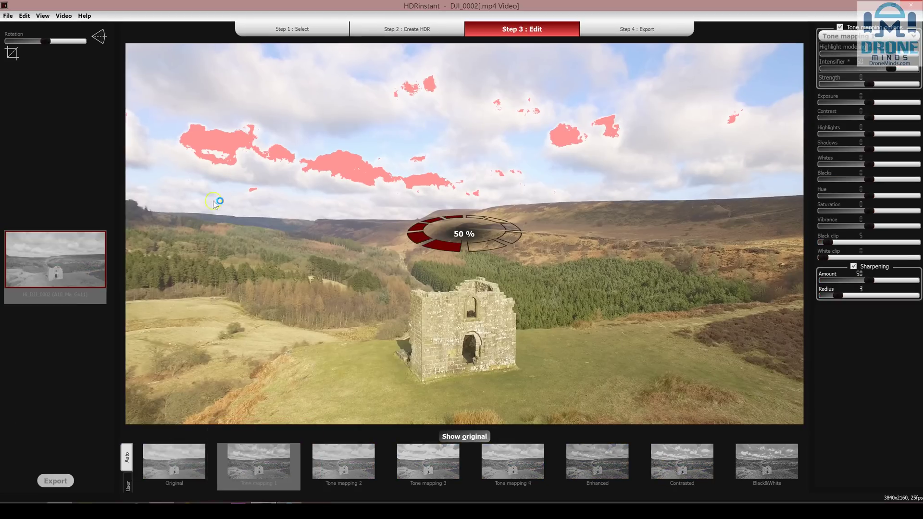
- Set the castle image to Whites -29, Contrast 2, Exposure -12 and Saturation 13
left_click(43, 15)
left_click(68, 402)
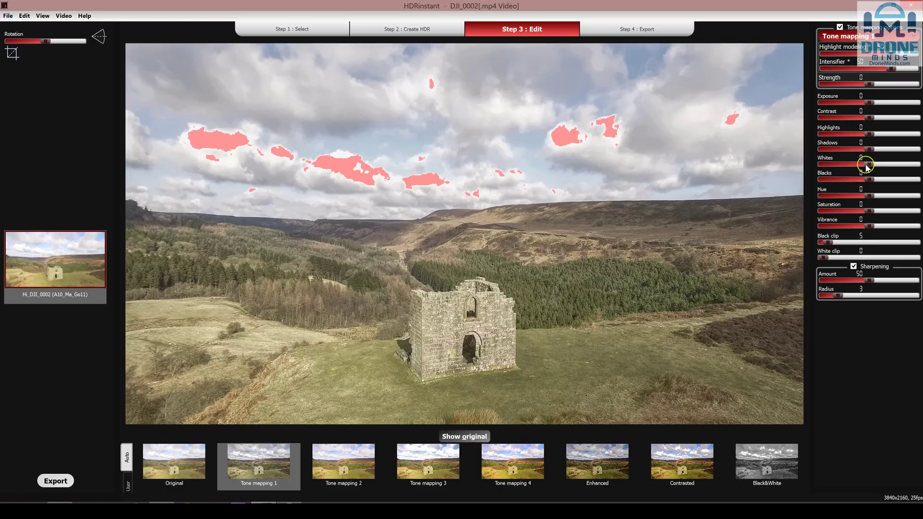
left_click_drag(867, 166, 856, 165)
left_click_drag(869, 122, 873, 123)
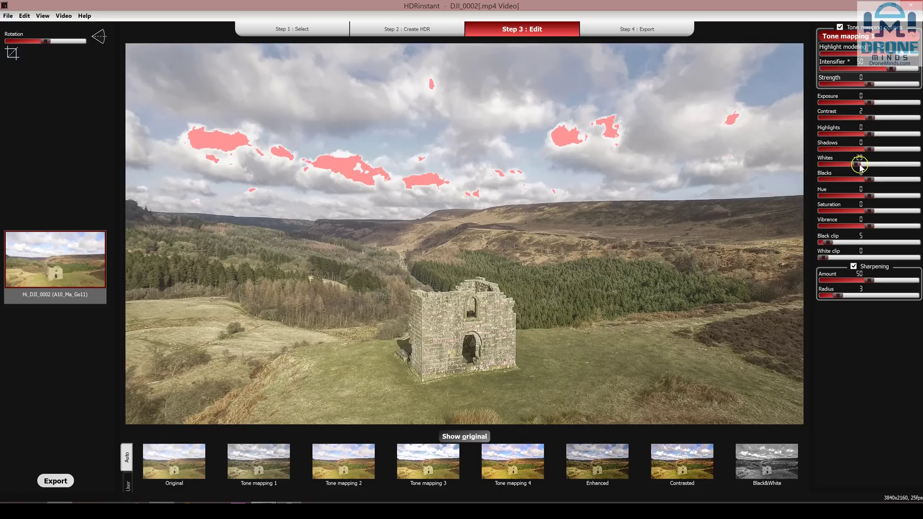
left_click_drag(868, 103, 861, 104)
mouse_move(869, 211)
left_mouse_down()
mouse_move(887, 208)
mouse_move(821, 214)
mouse_move(875, 212)
left_mouse_up()
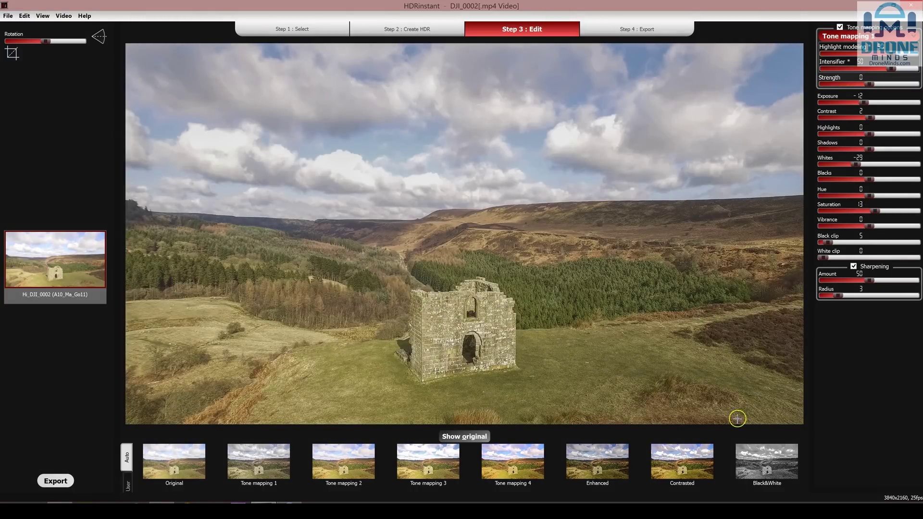
- Compare the edit against the original frame to check cloud clipping
left_click(465, 436)
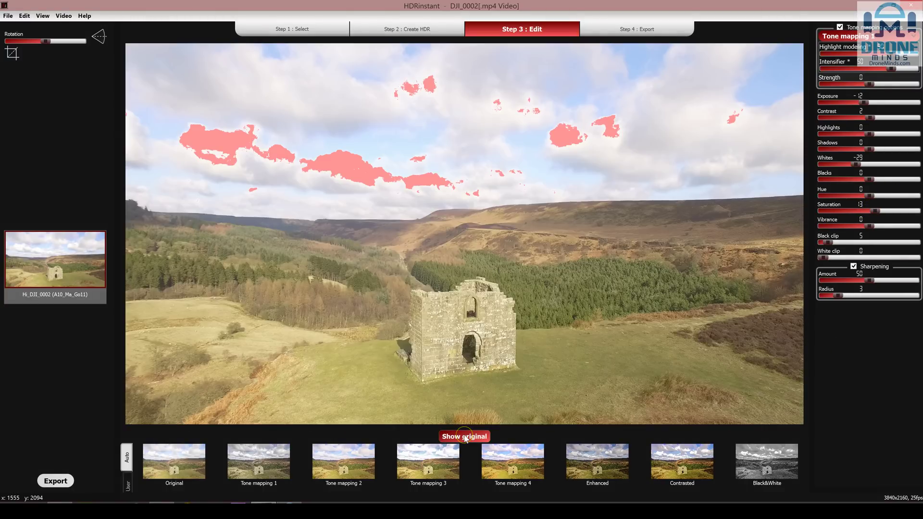
left_click_drag(465, 437, 516, 427)
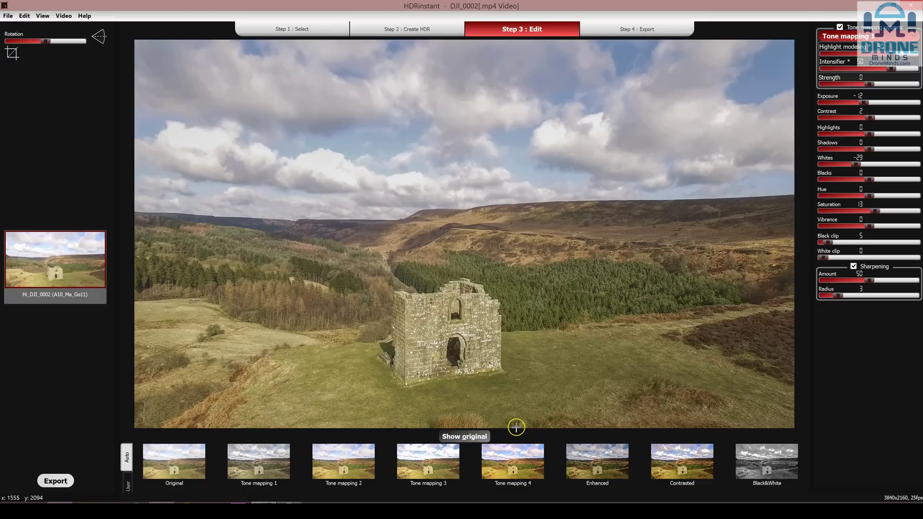
left_click(465, 437)
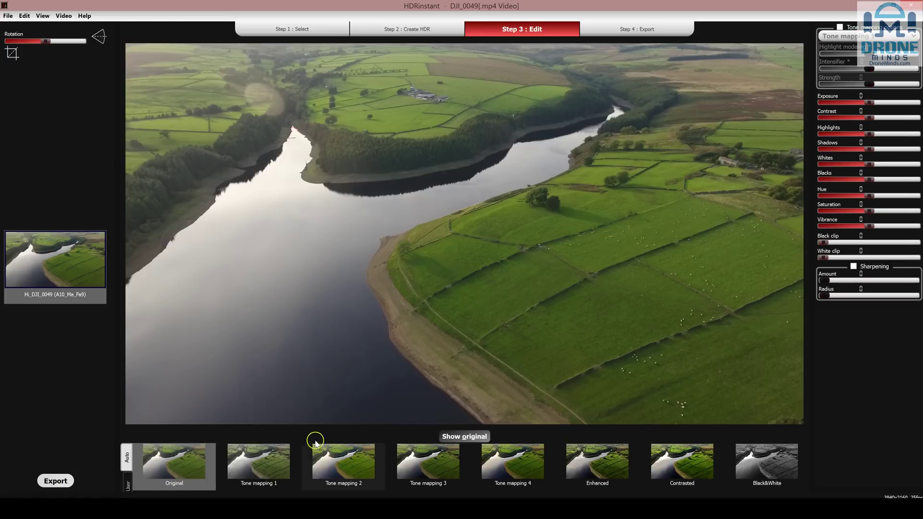
- Apply Tone mapping 1 to the reservoir with Exposure -15 and Whites -12, then start a crop
left_click(233, 479)
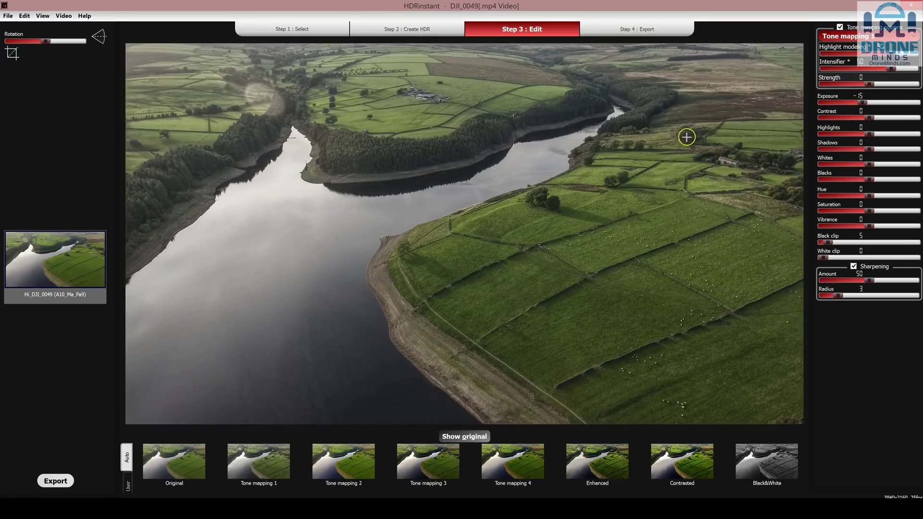
left_click(864, 165)
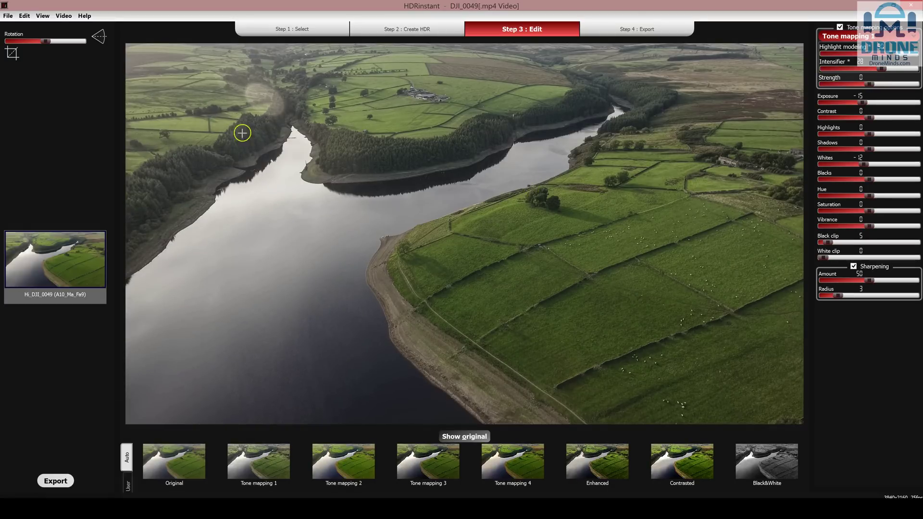
left_click(12, 54)
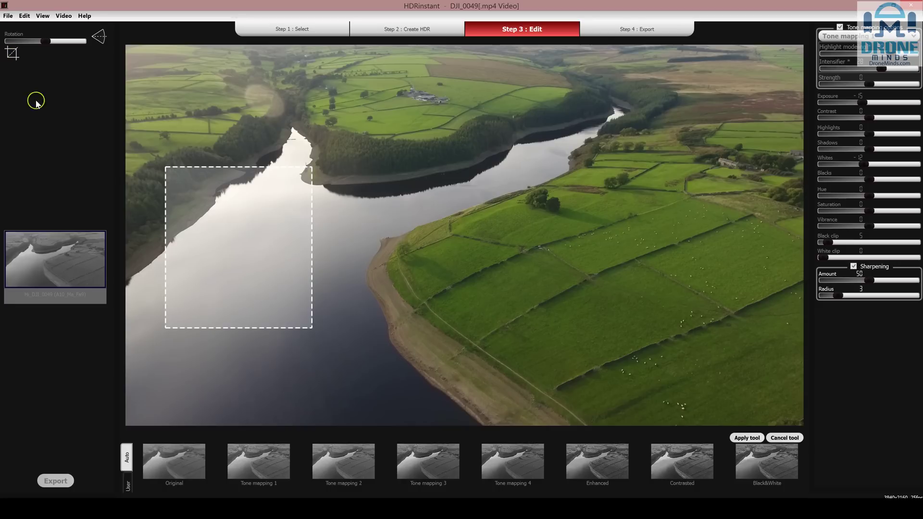
- Crop the reservoir to the full height and right two-thirds of the frame
left_click_drag(233, 289, 412, 173)
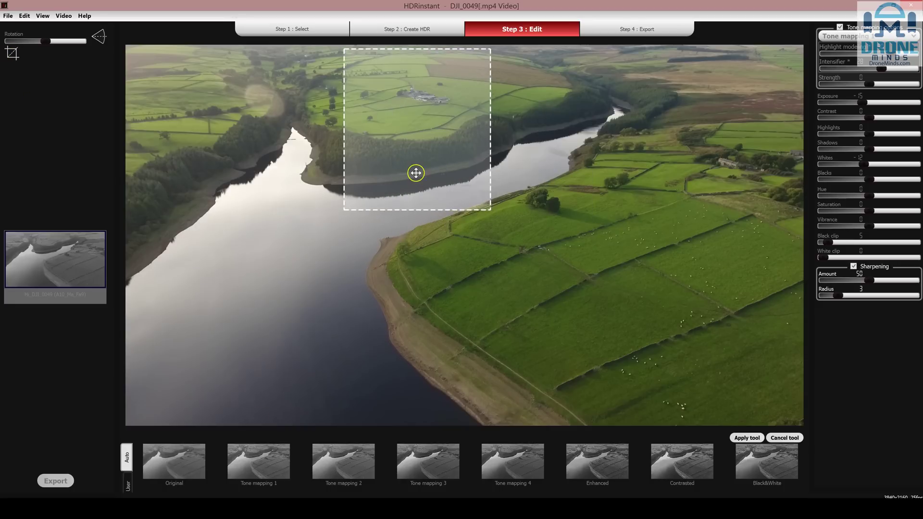
left_click_drag(492, 208, 913, 443)
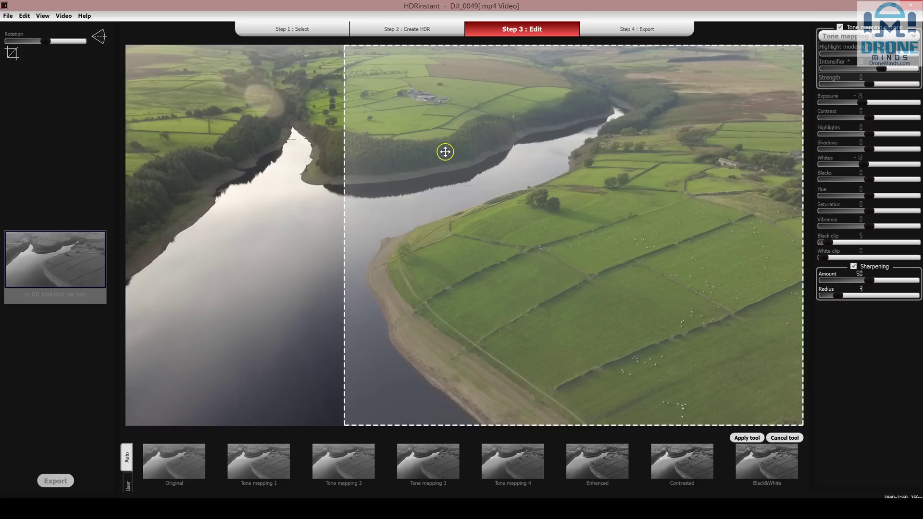
left_click_drag(345, 48, 342, 46)
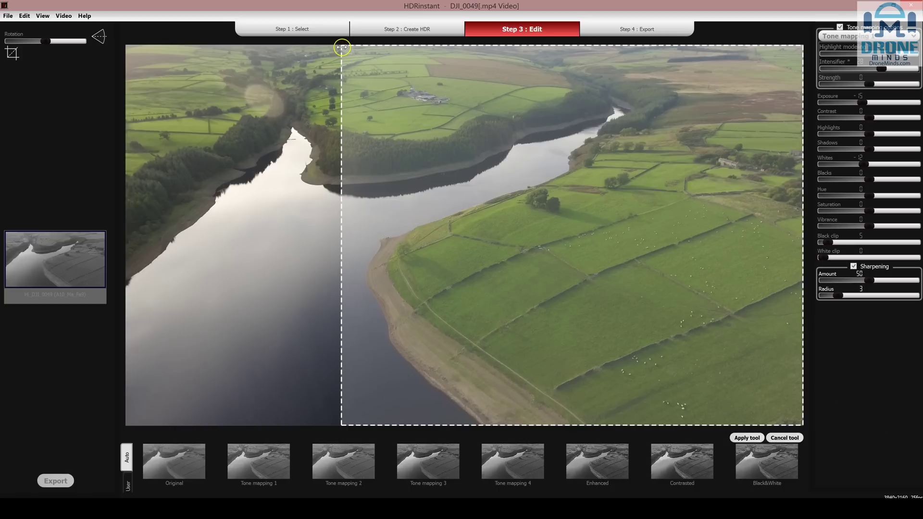
left_click(755, 440)
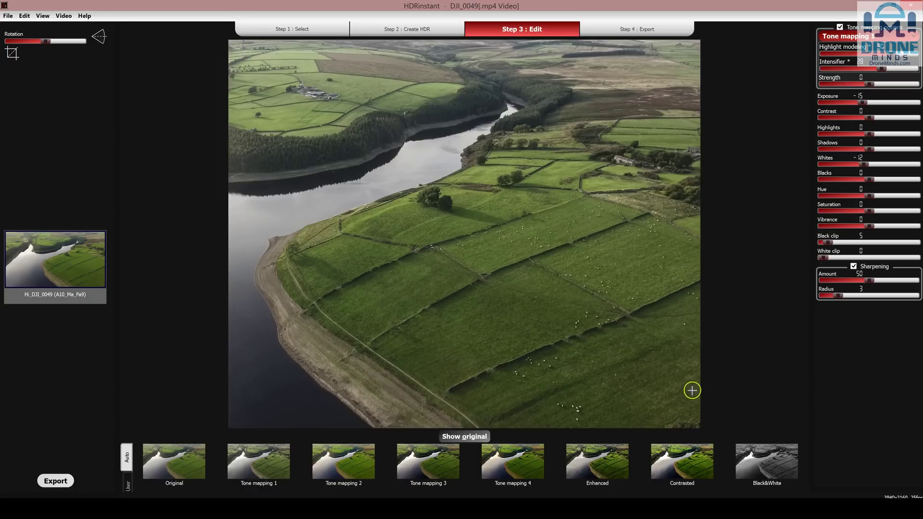
- Raise Saturation to 15, comparing the cropped edit with the original
left_click(477, 438)
left_click_drag(870, 211, 874, 212)
left_click_drag(466, 437, 413, 437)
- Export the image as Hi_DJI_0049 (A10_Ma_Fa9).jpg into HDR > ready HDR-2
left_click(48, 486)
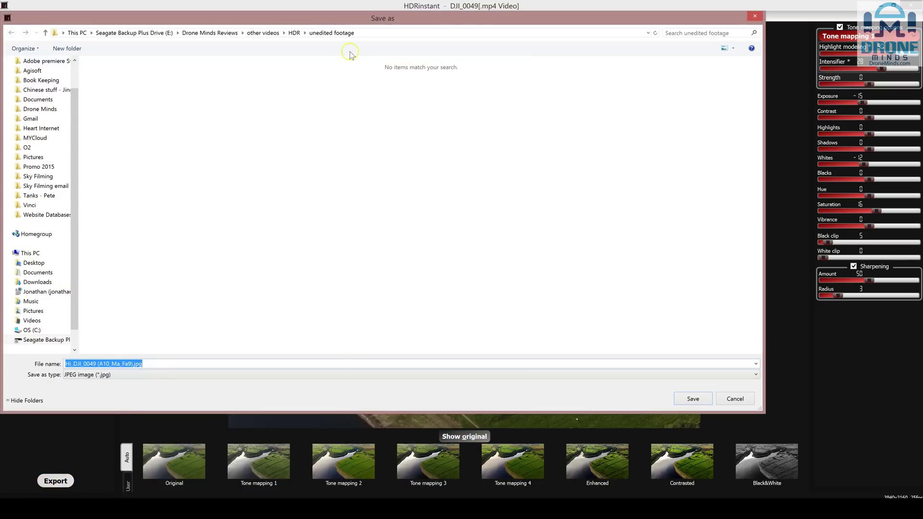
left_click(294, 34)
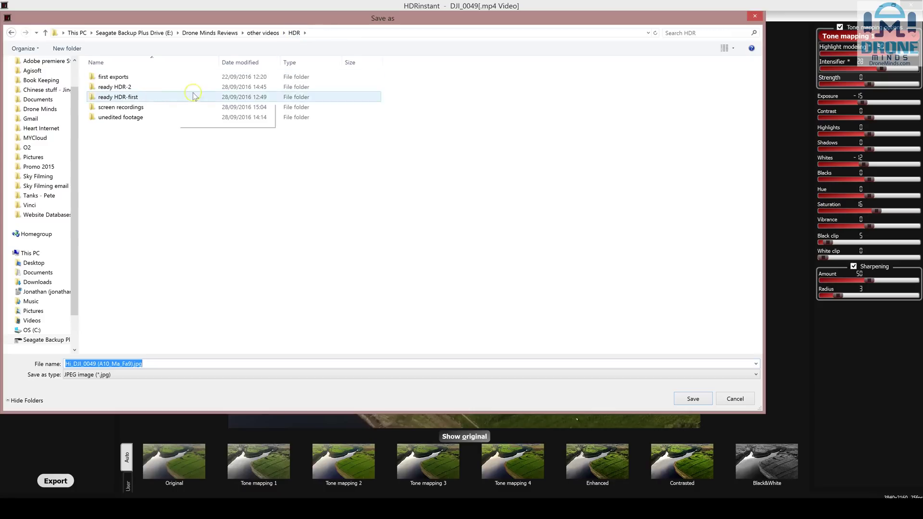
left_click(135, 89)
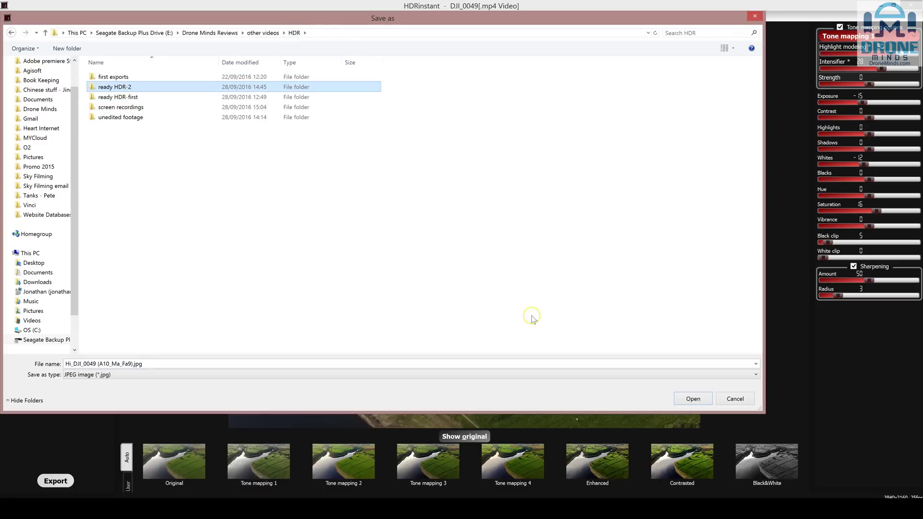
left_click(693, 398)
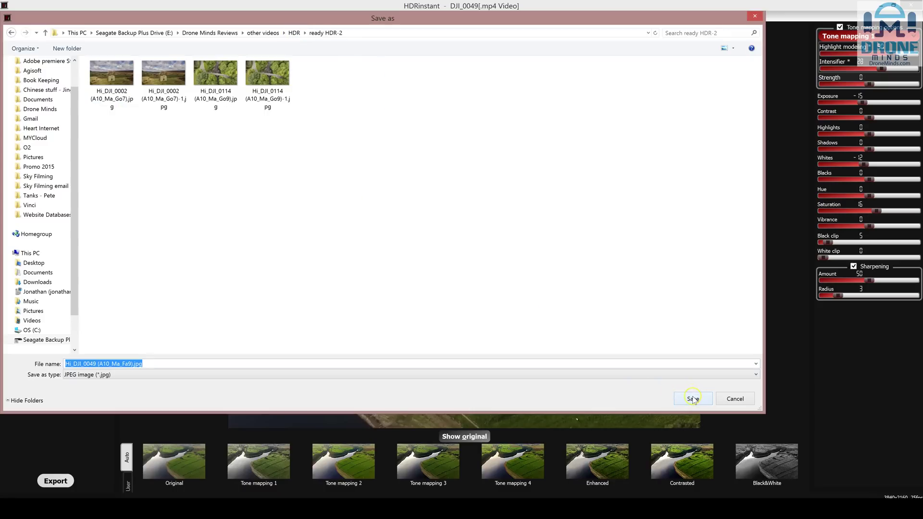
left_click(693, 400)
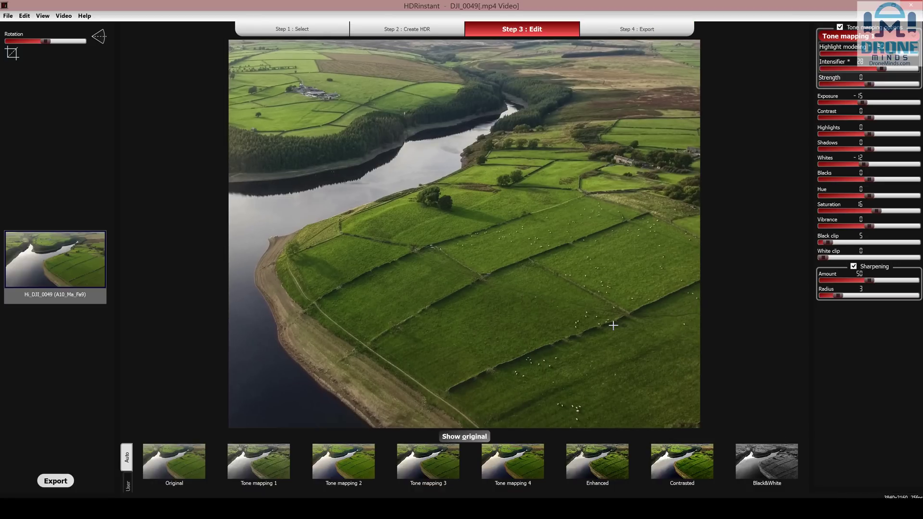
- Apply the Enhanced preset, ease contrast and shadows, boost saturation, and raise black and white clip
left_click(598, 466)
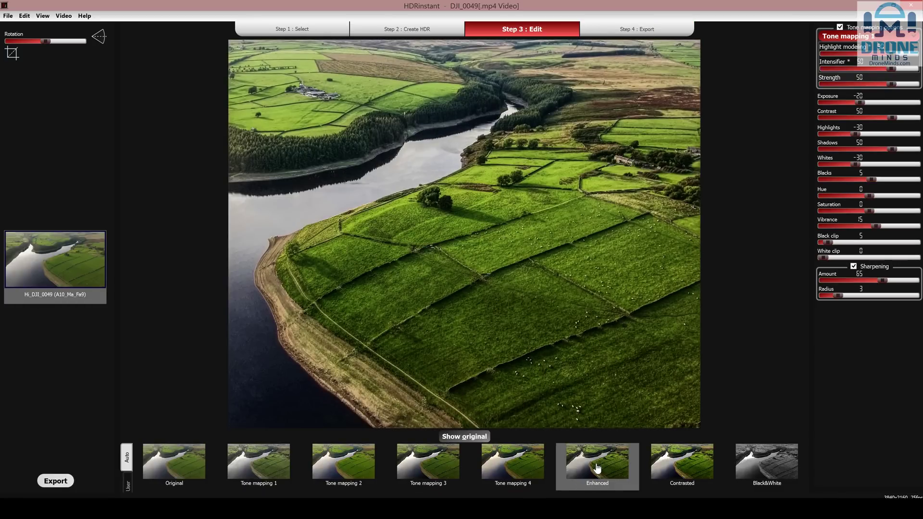
left_click(875, 118)
left_click(878, 149)
left_click(865, 212)
left_click_drag(866, 212, 875, 211)
left_click(874, 242)
left_click(840, 257)
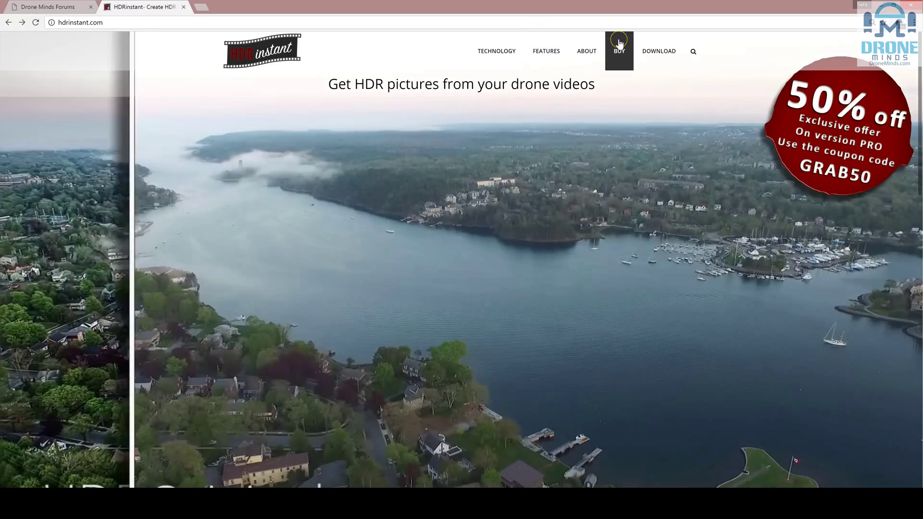
- Go to the DOWNLOAD page on hdrinstant.com to see the Standalone and Lightroom plugin versions
mouse_move(649, 45)
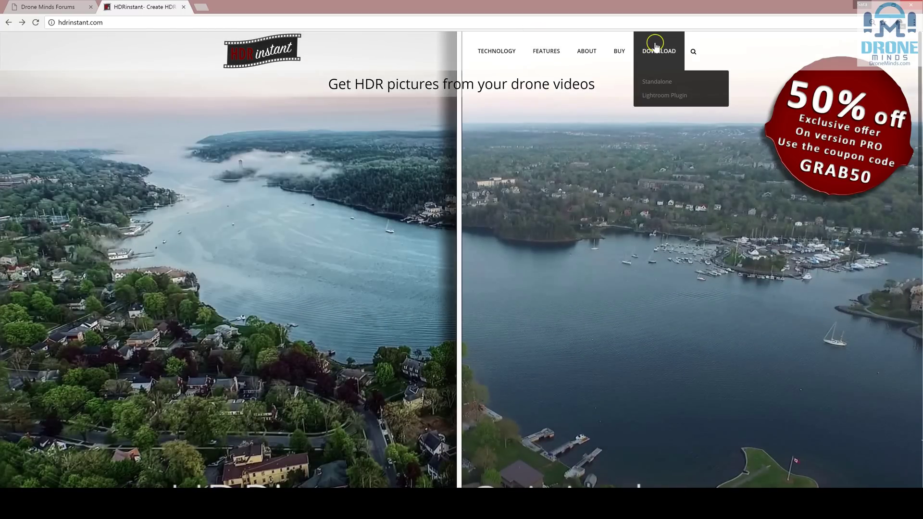
left_click(657, 50)
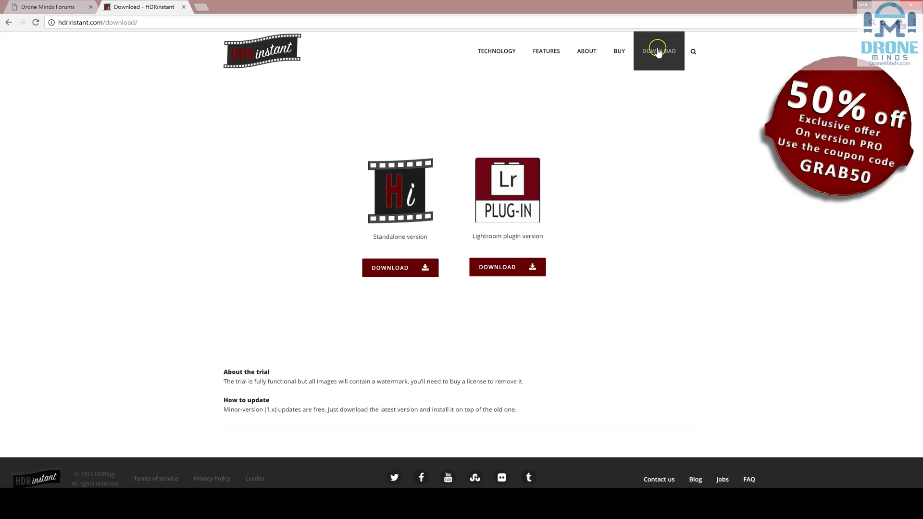